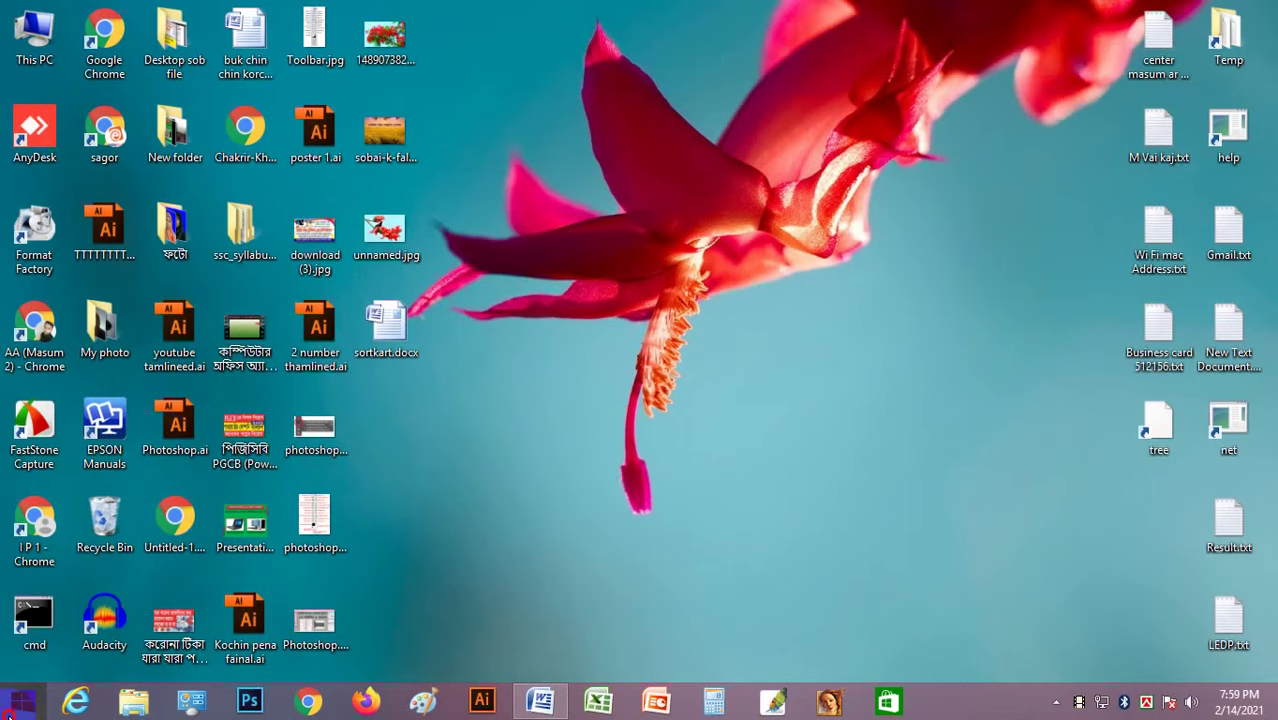
From the Start screen, open Search and focus its empty search box.
click(22, 702)
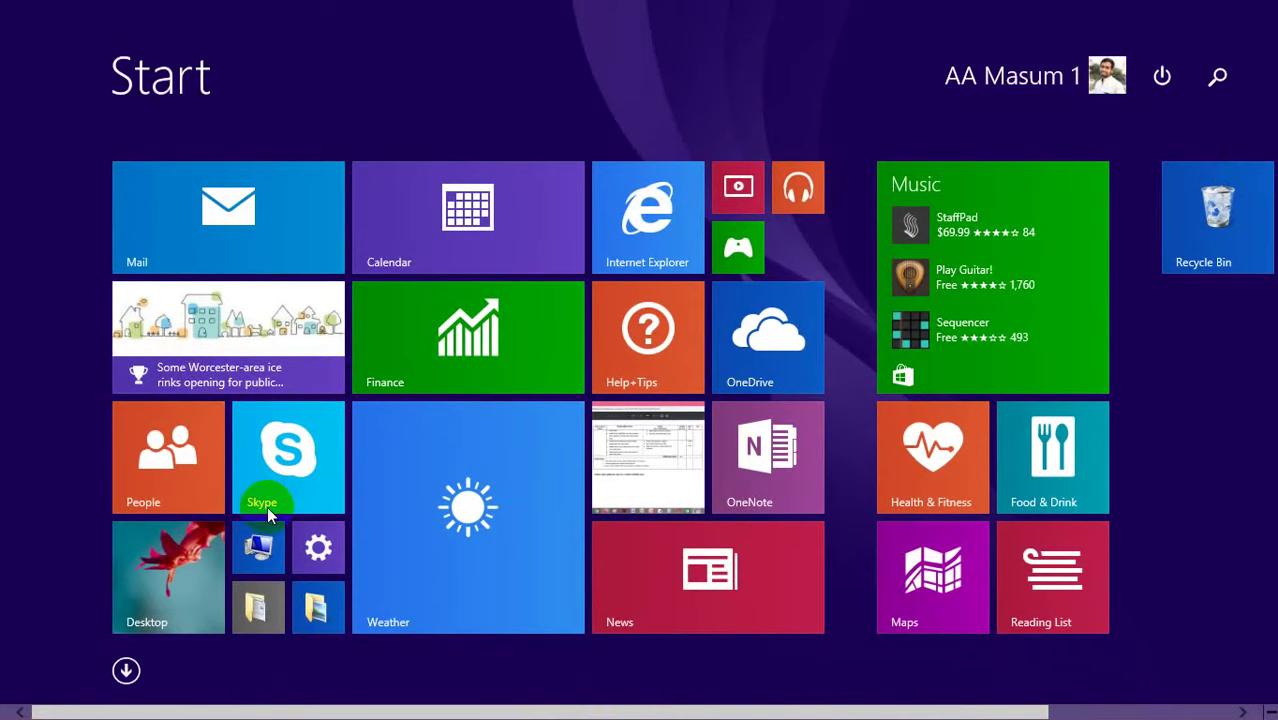
click(1170, 86)
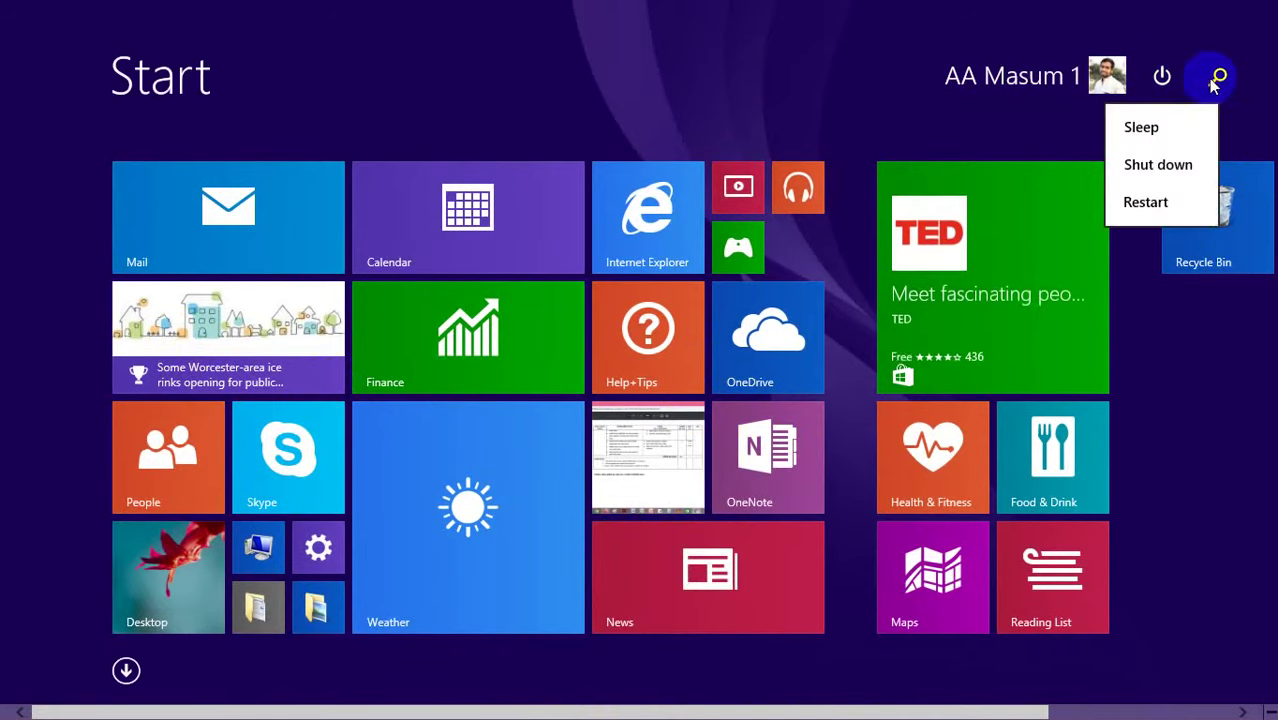
click(1218, 77)
click(1220, 76)
click(1052, 128)
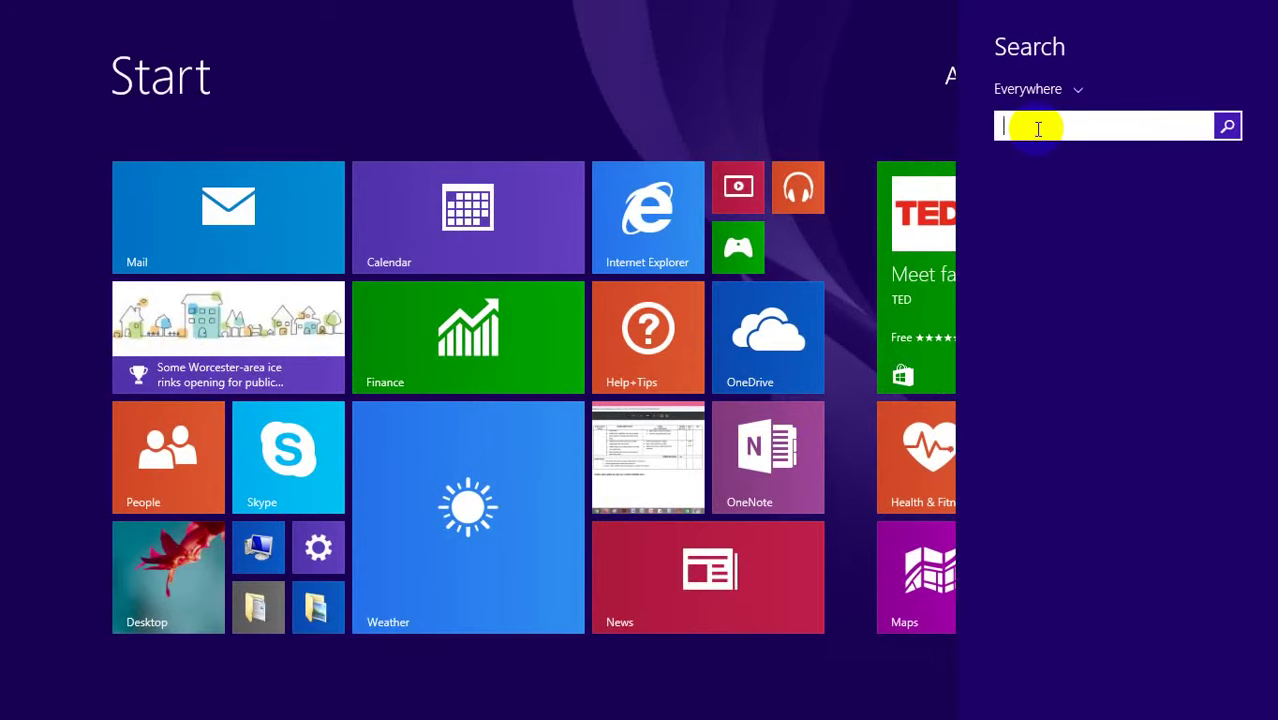
Search 'word 2007' and launch the Microsoft Office Word 2007 result.
text(word 2007)
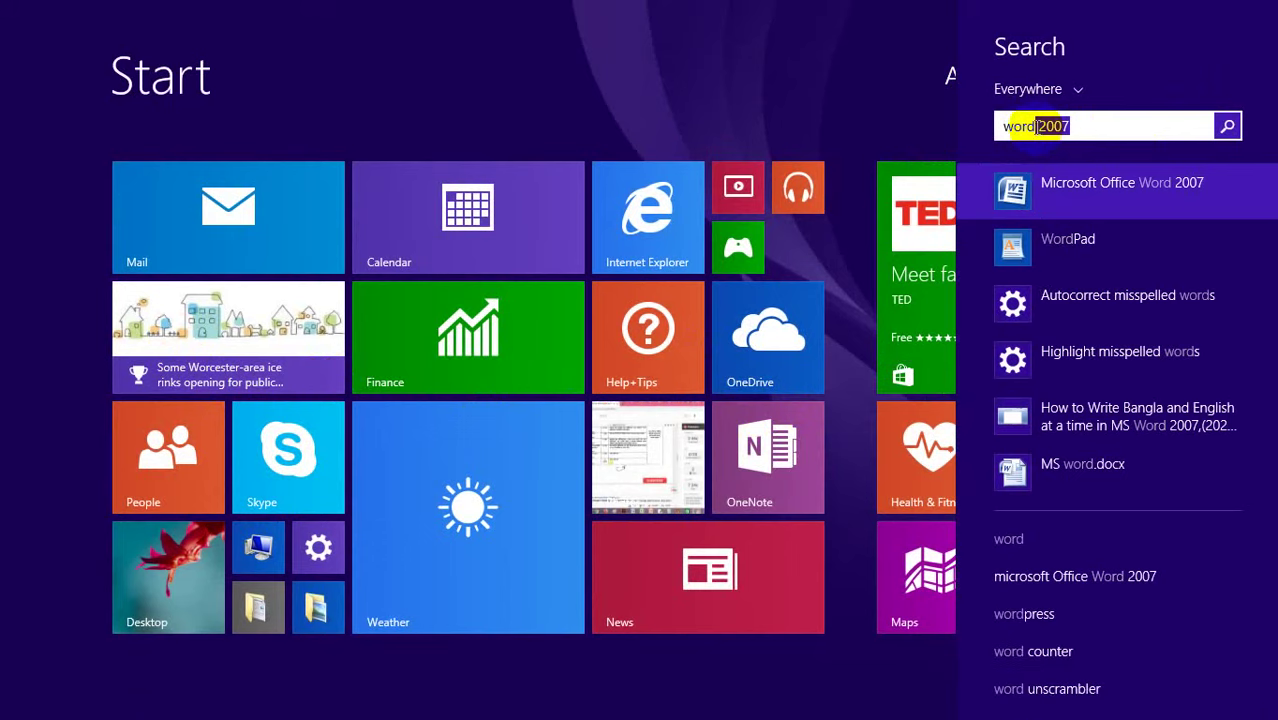
click(1092, 187)
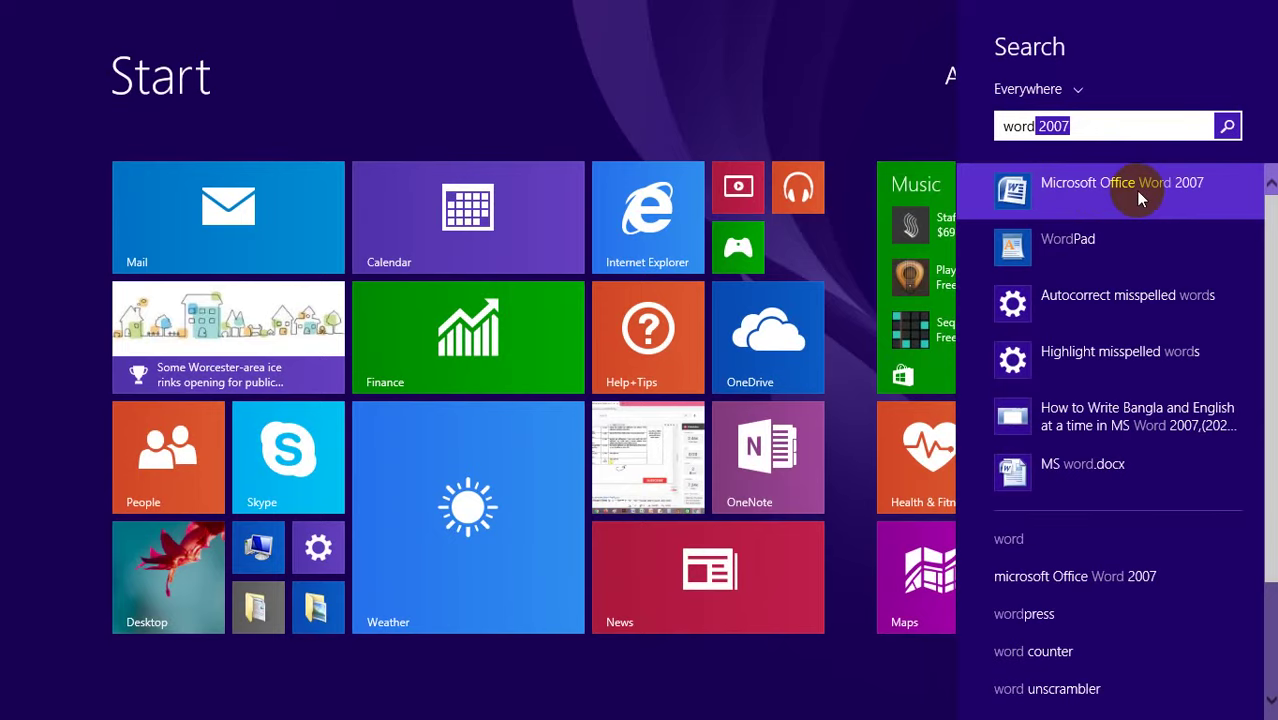
click(1137, 195)
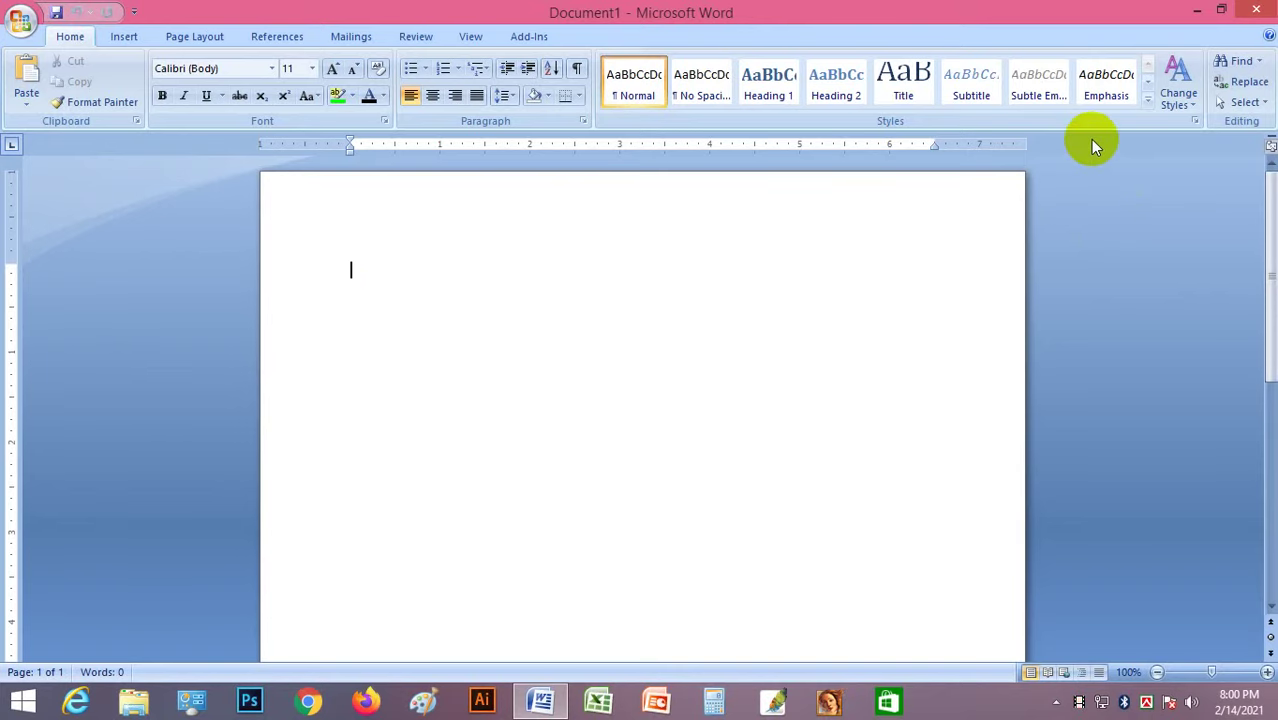
Close the Word 2007 window to return to the desktop.
click(1256, 9)
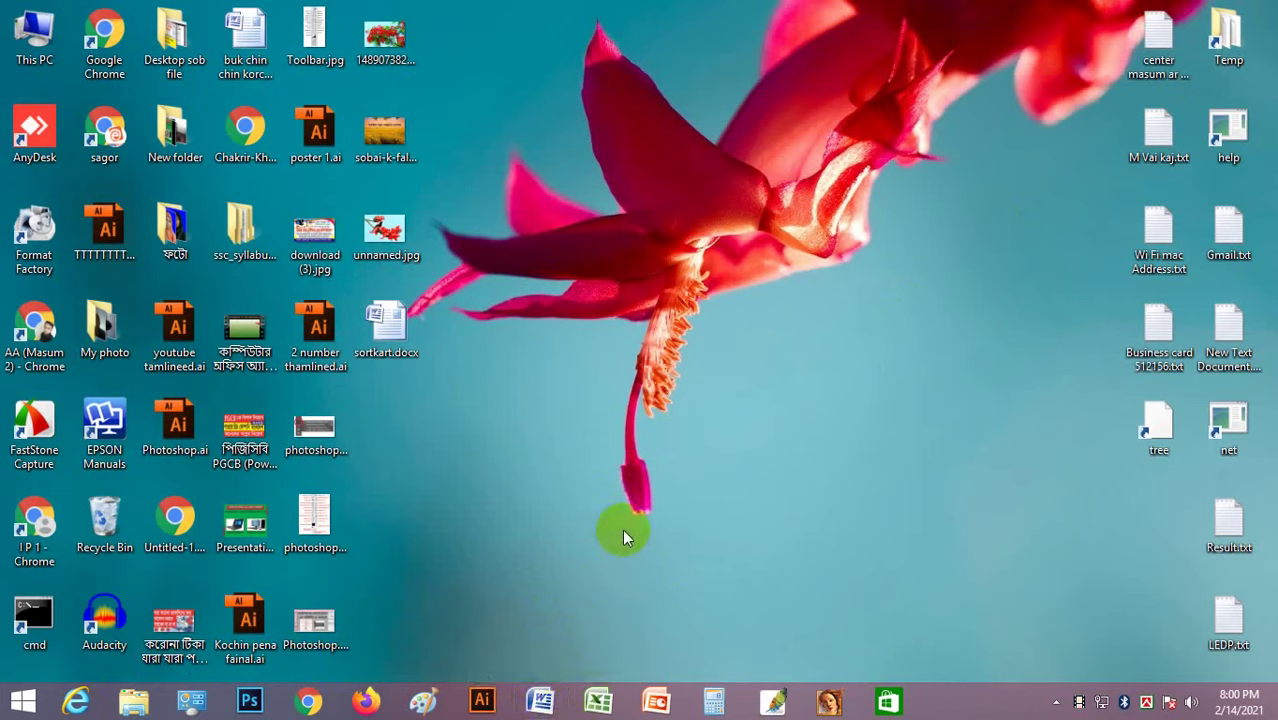
Search 'word 2007' from the Start screen and show the Microsoft Office Word 2007 result's context menu.
click(22, 701)
click(1214, 76)
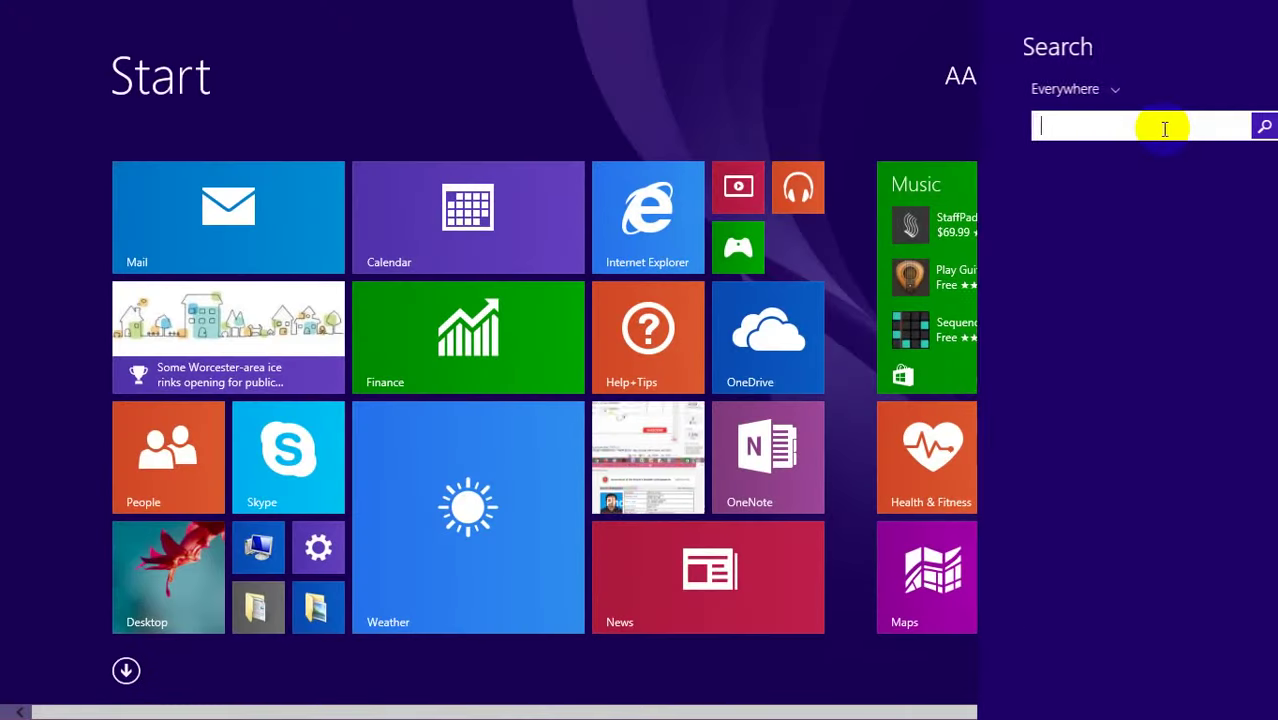
text(word 2007)
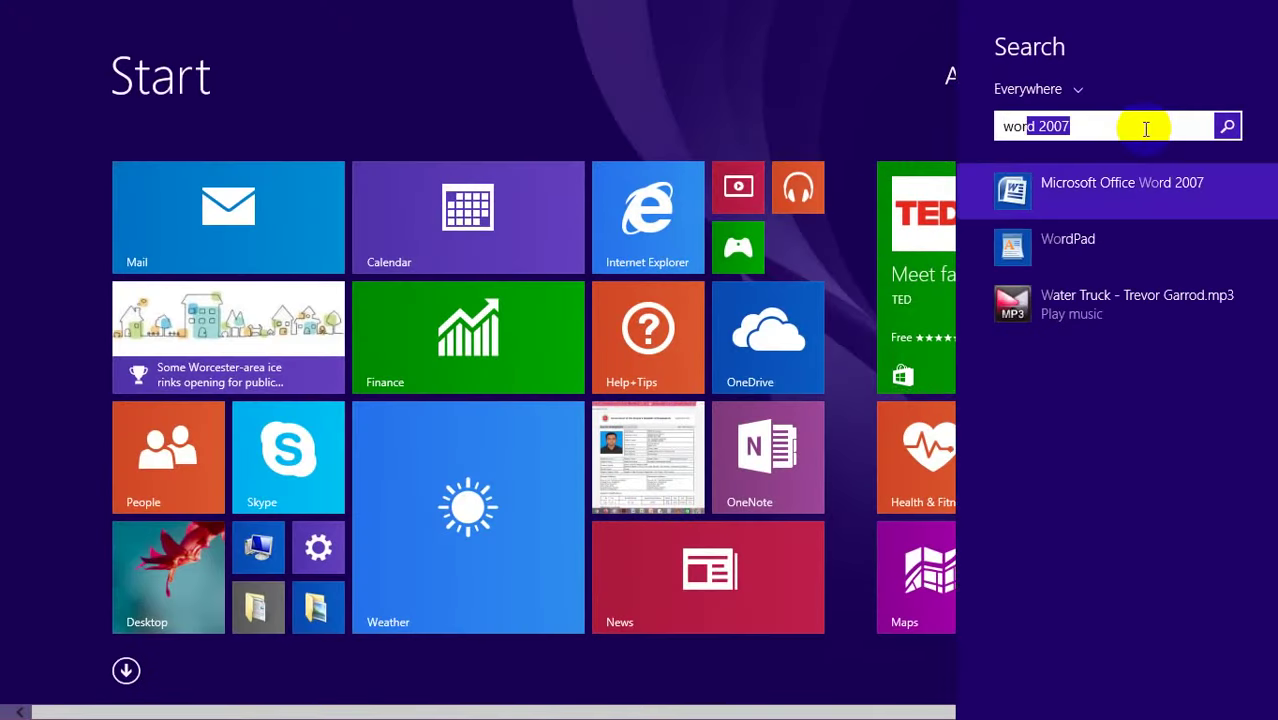
click(1134, 205)
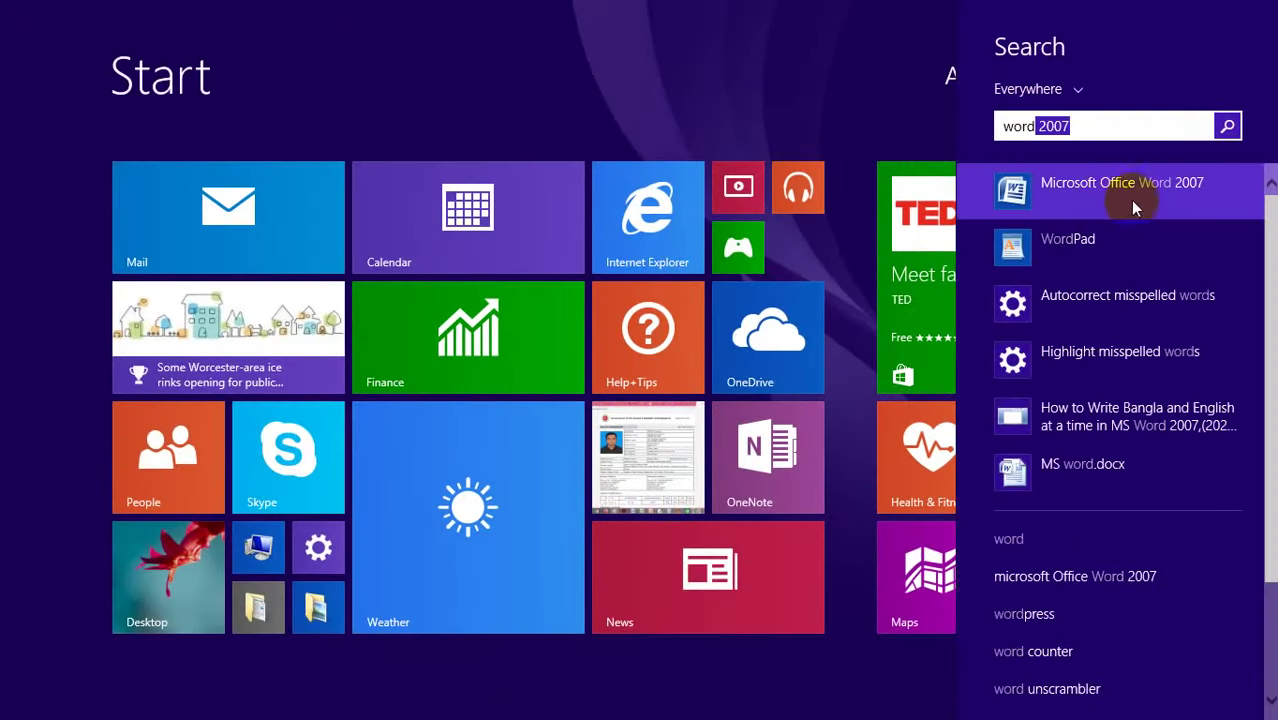
right_click(1098, 196)
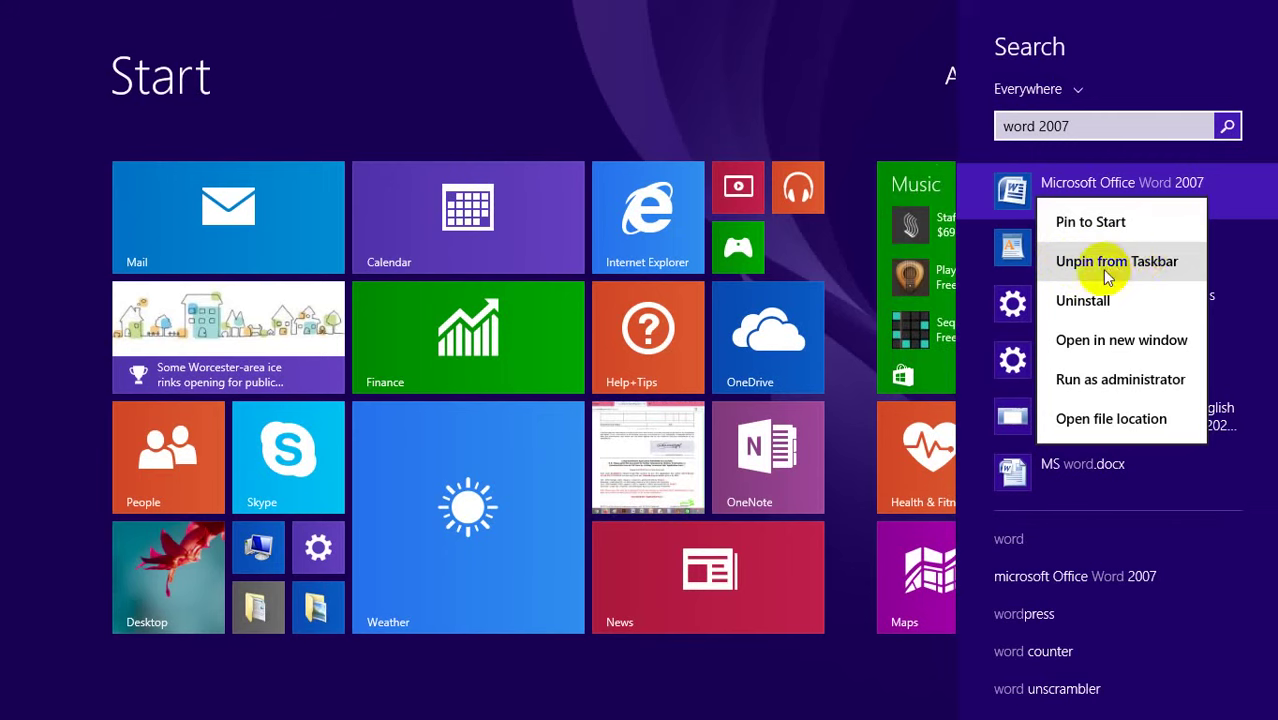
Go to the Desktop and relaunch Word 2007 from its taskbar icon.
click(174, 578)
click(174, 578)
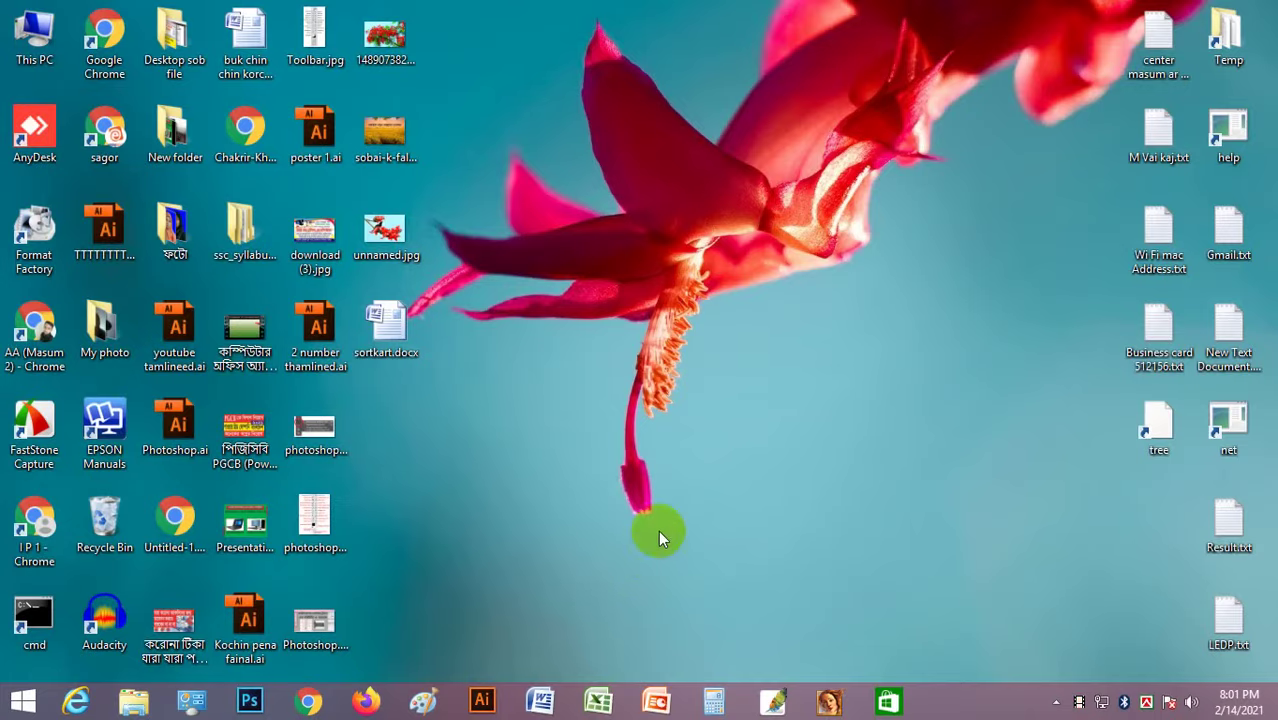
click(541, 703)
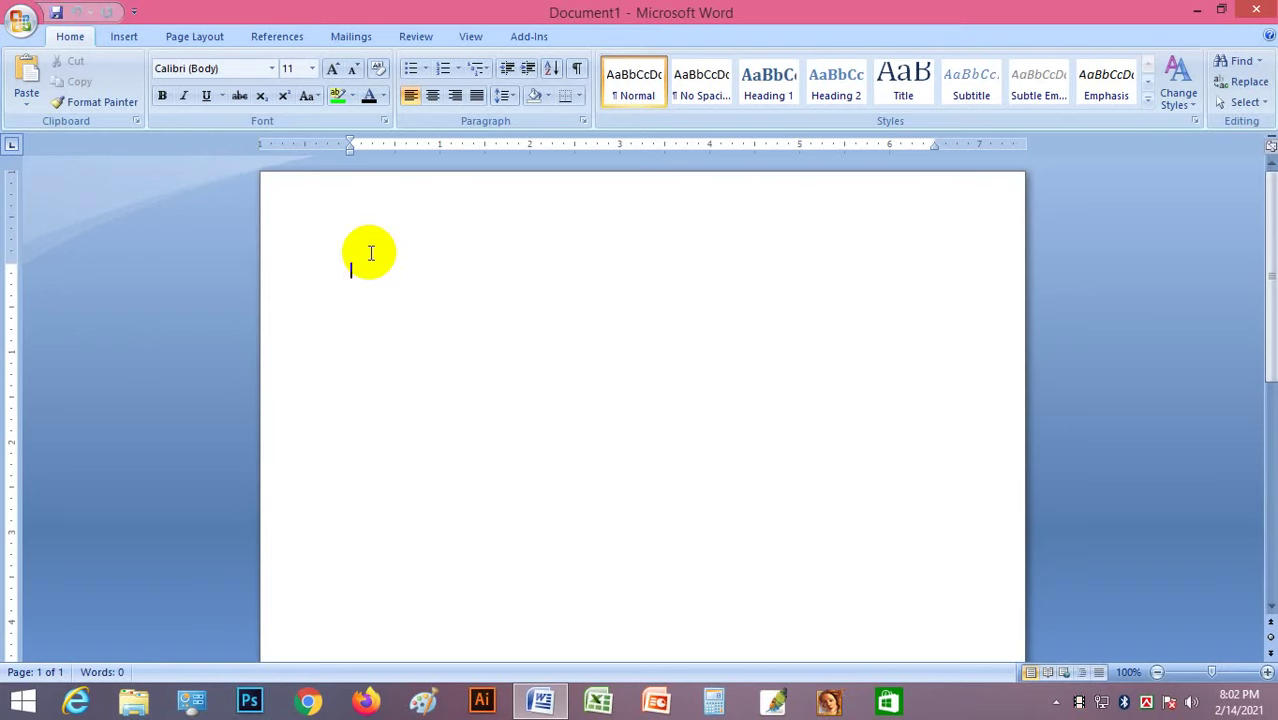
Open and dismiss the Office button menu twice, leaving the empty Document1 showing.
click(19, 20)
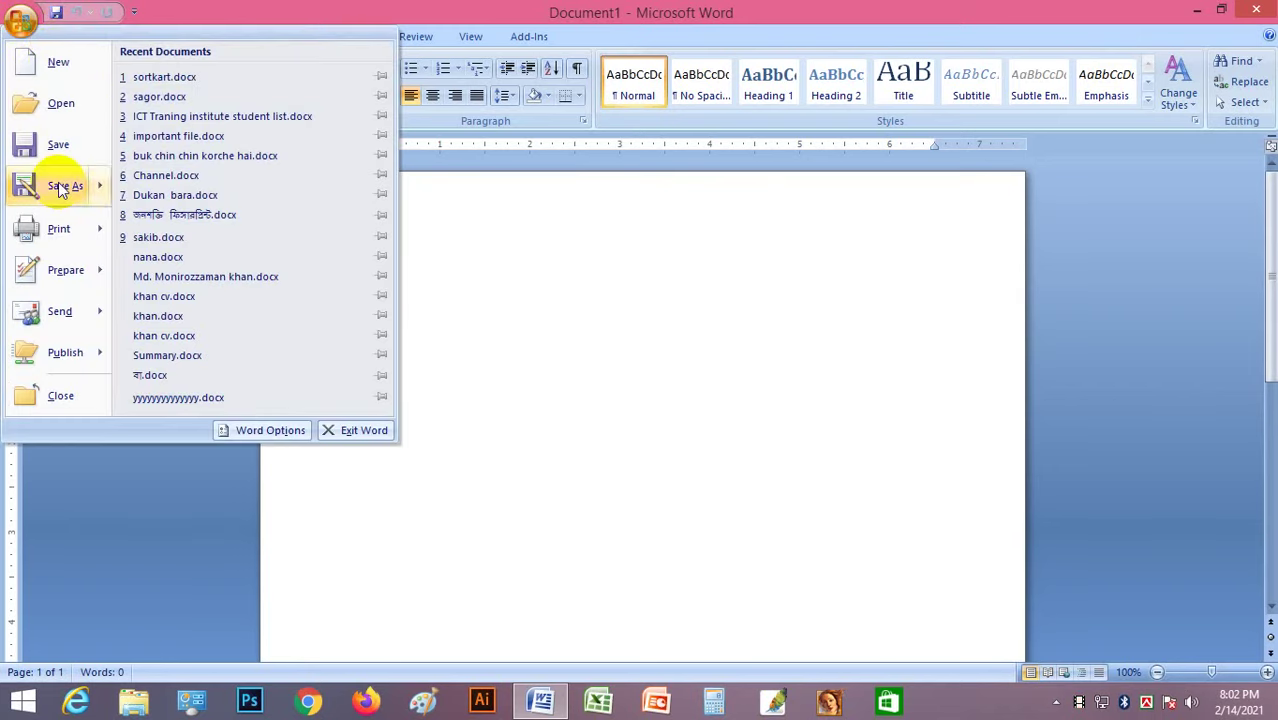
mouse_move(57, 240)
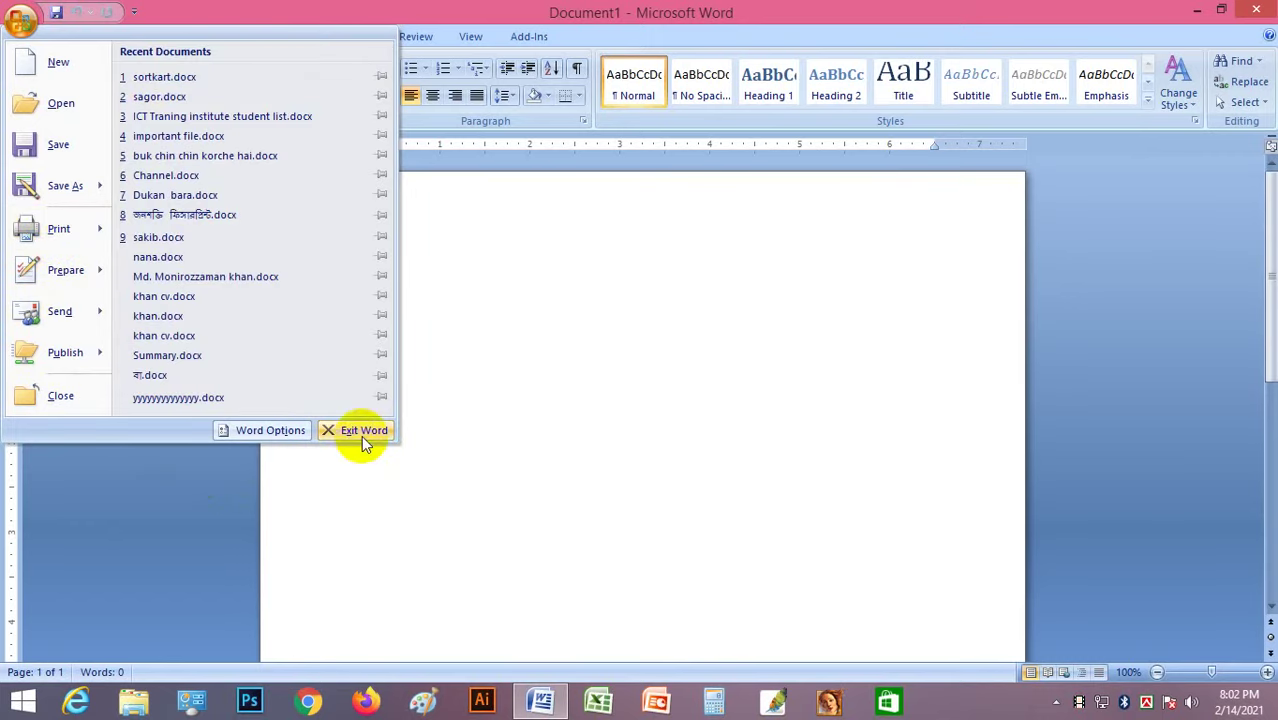
click(463, 343)
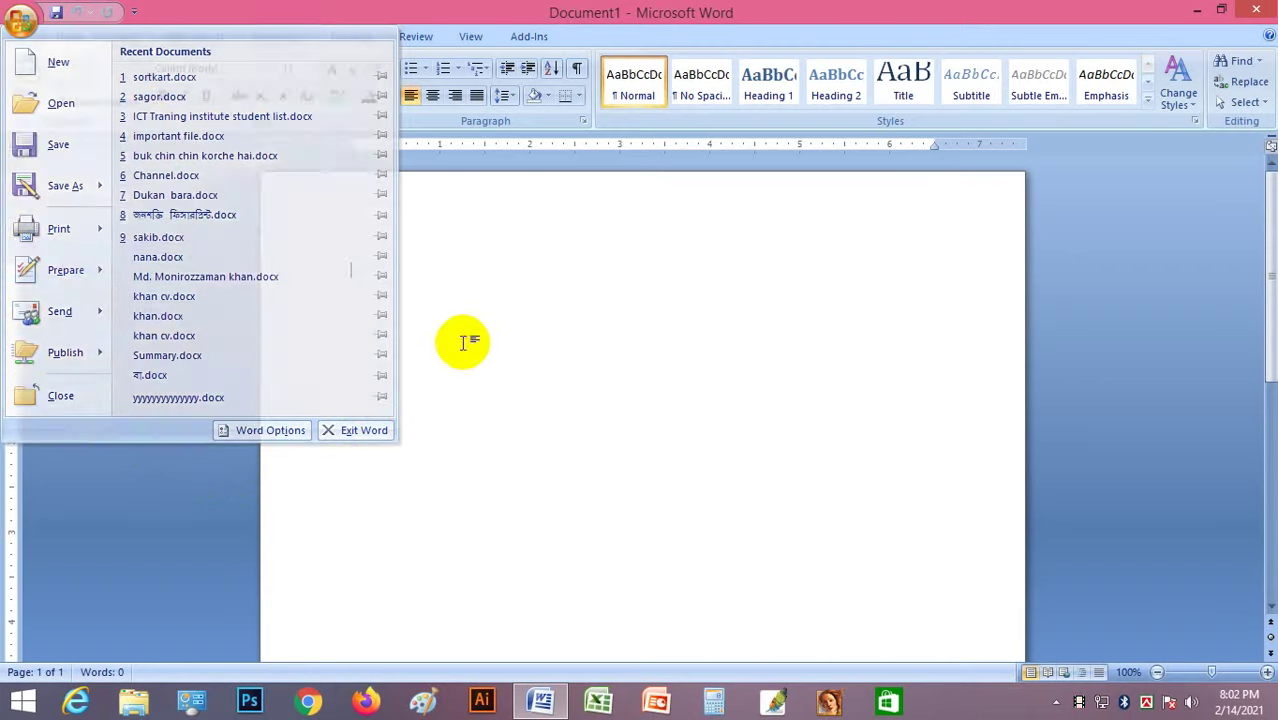
click(20, 28)
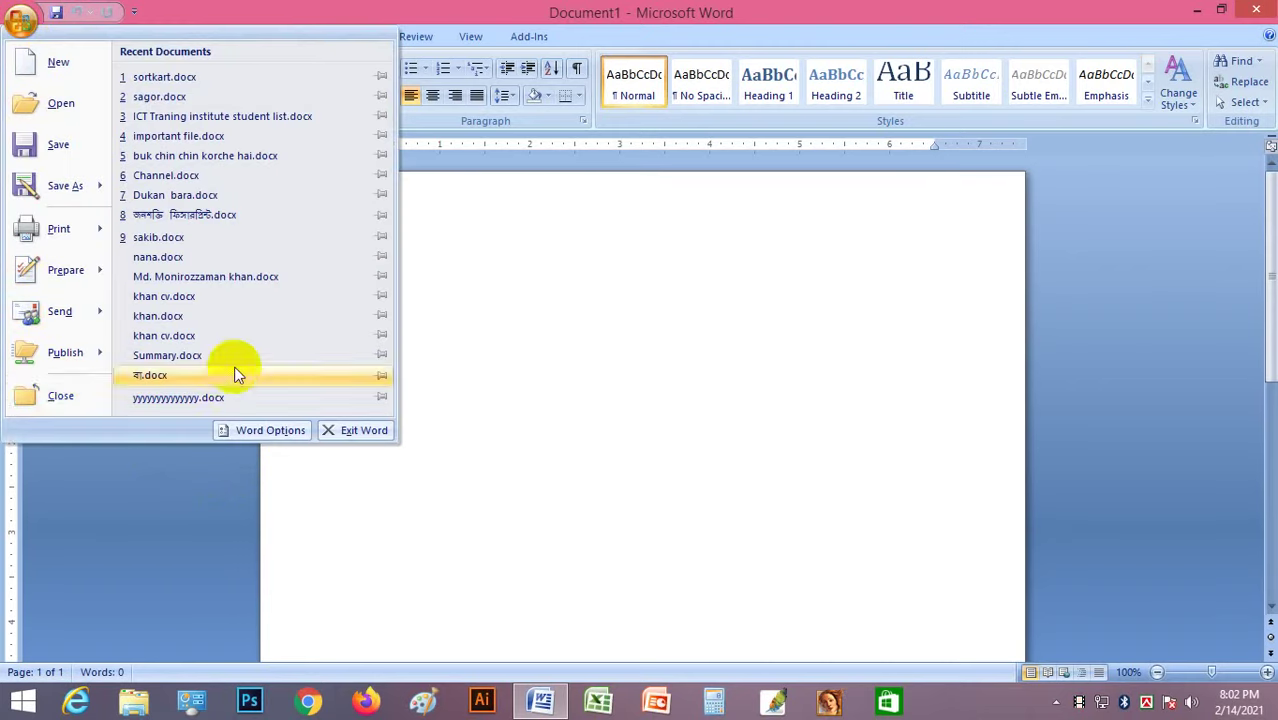
click(516, 306)
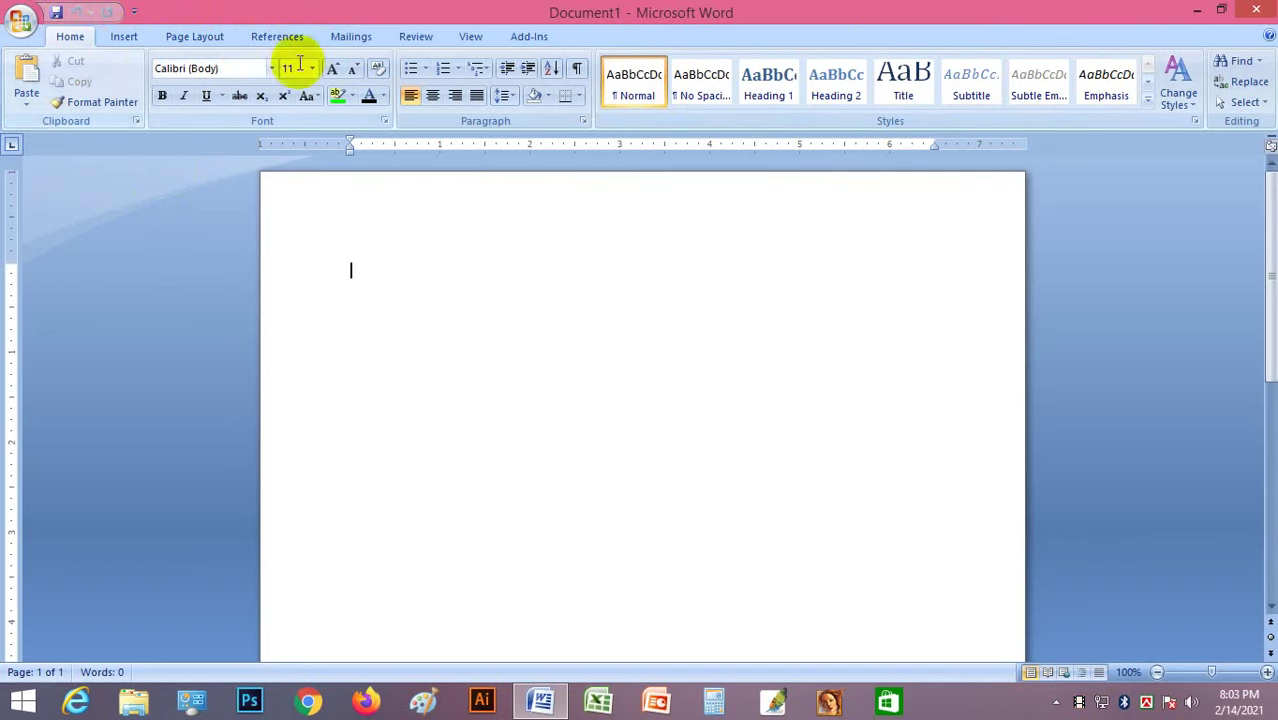
click(124, 39)
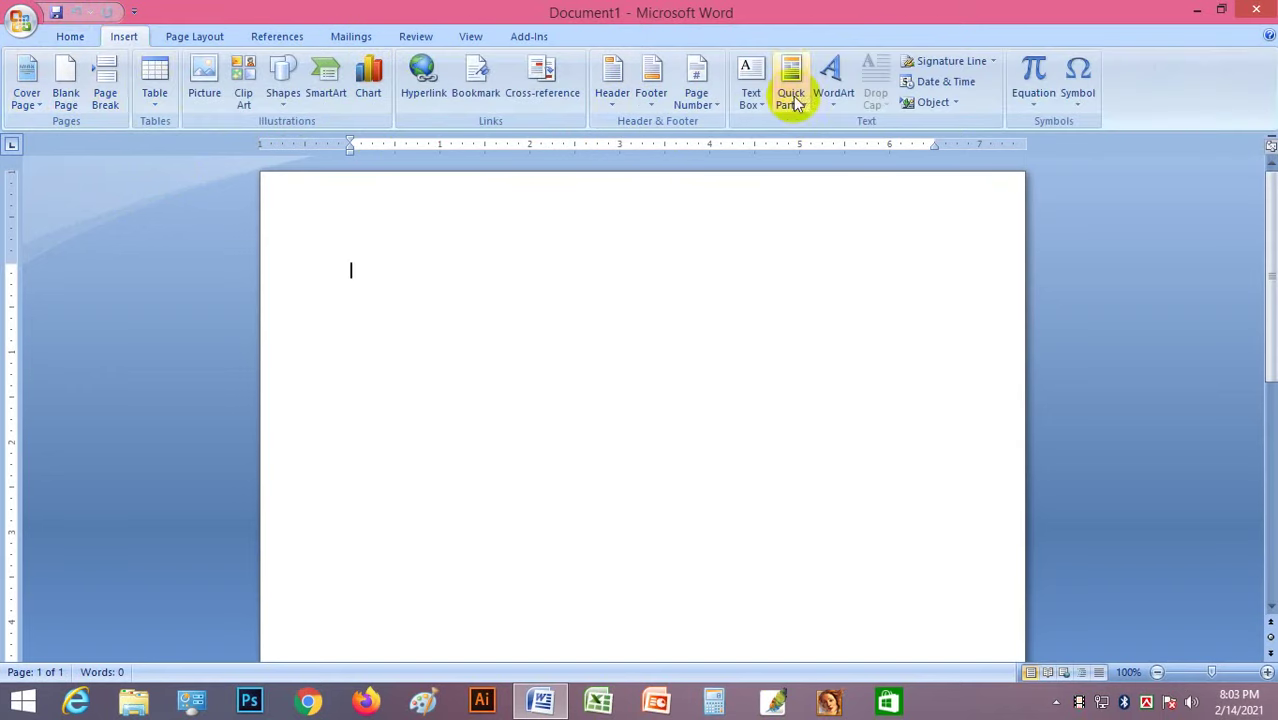
click(209, 42)
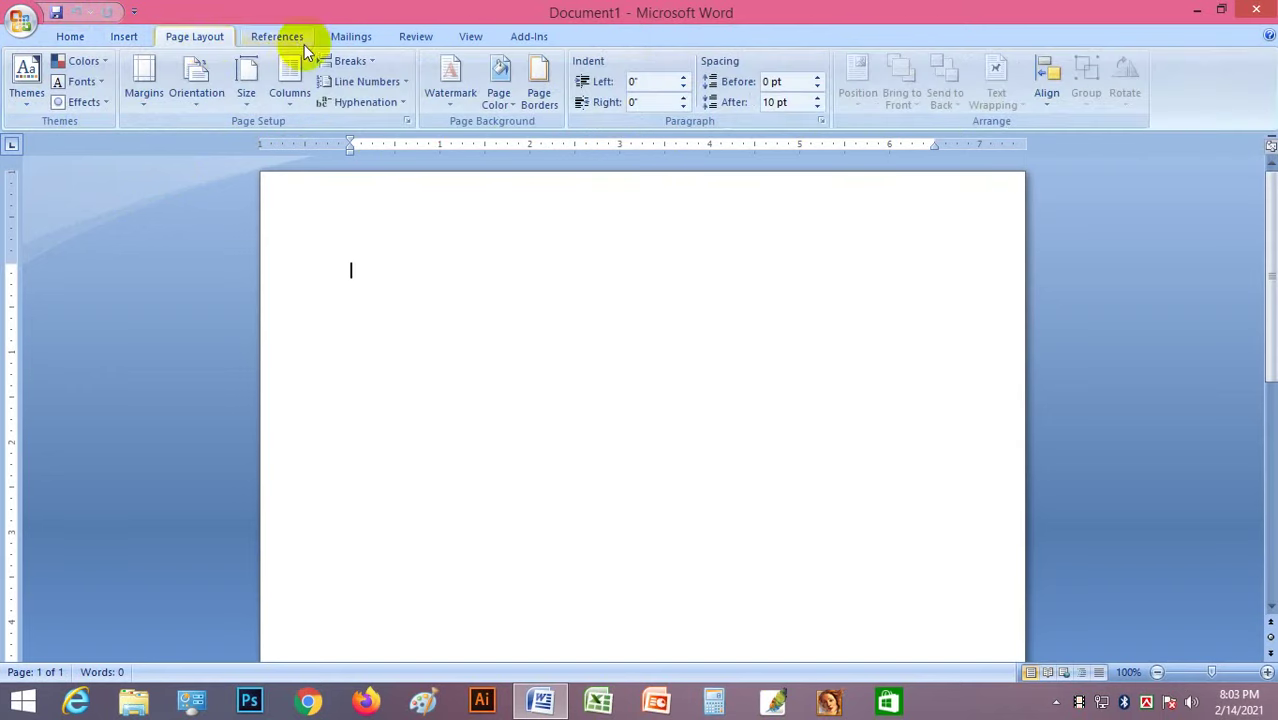
click(78, 38)
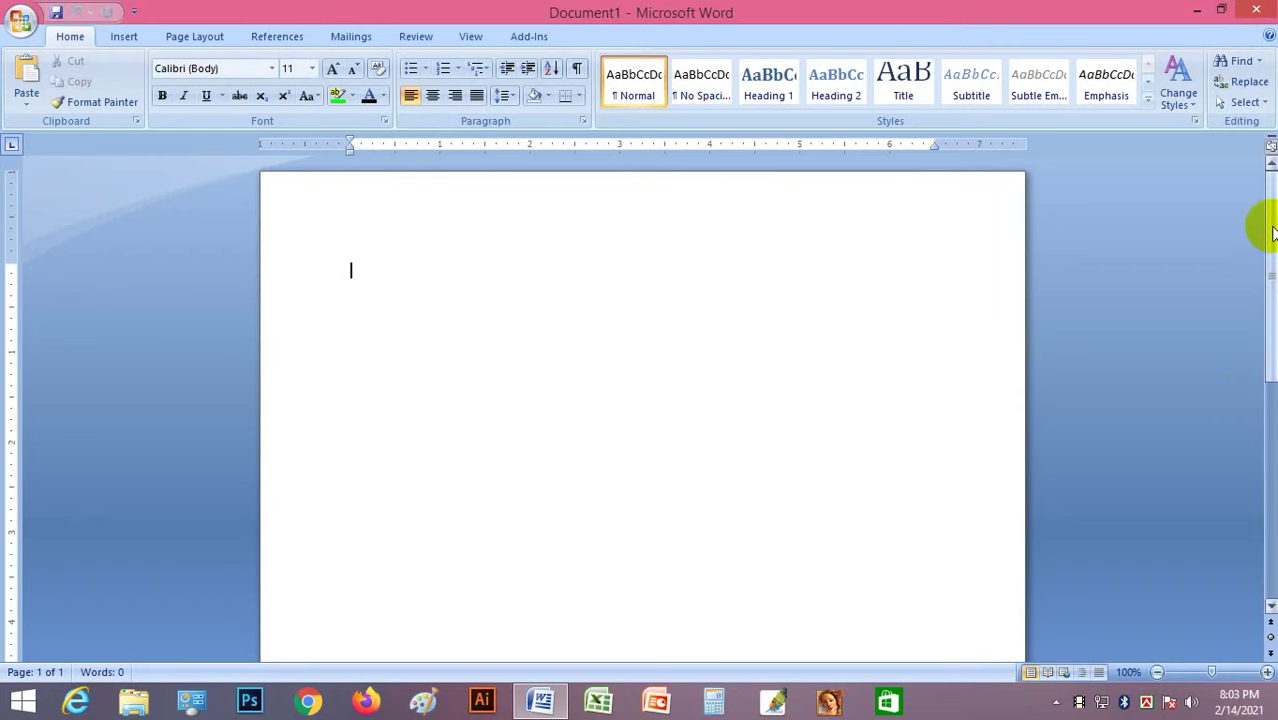
mouse_move(1272, 233)
mouse_down()
mouse_move(1271, 325)
mouse_move(1270, 251)
mouse_up()
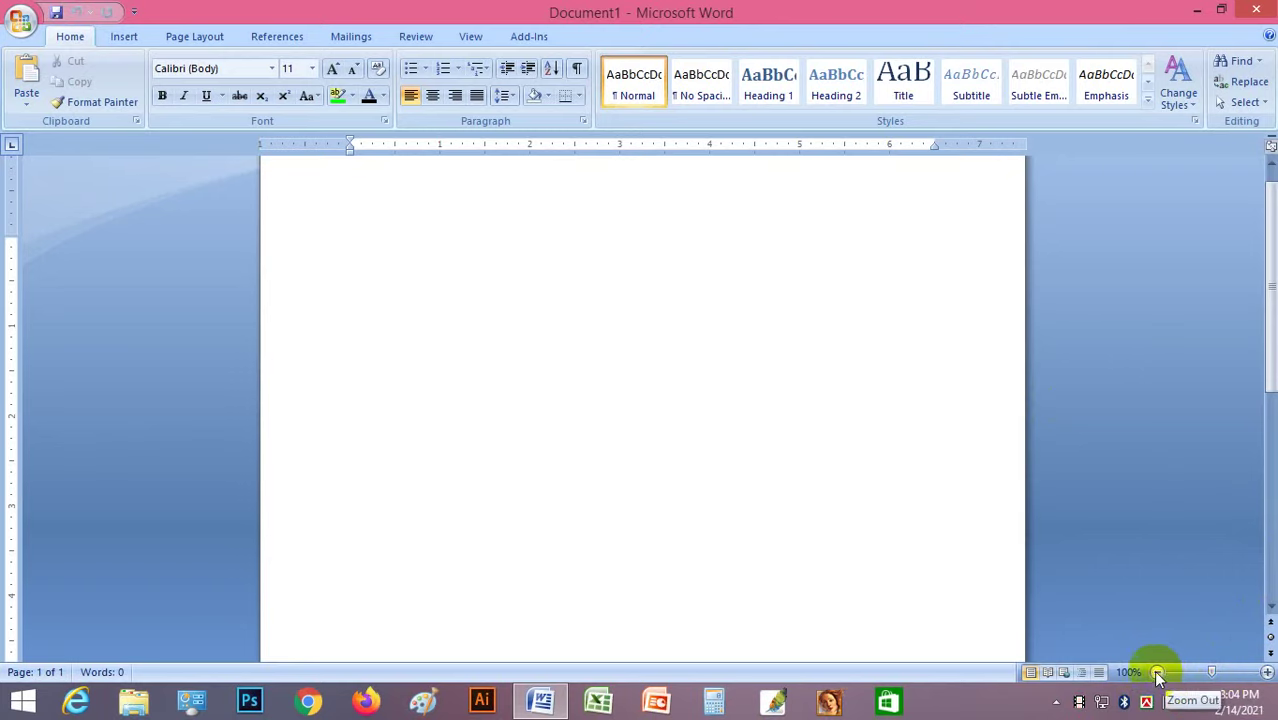
click(1157, 672)
click(1157, 672)
click(1268, 672)
click(1268, 672)
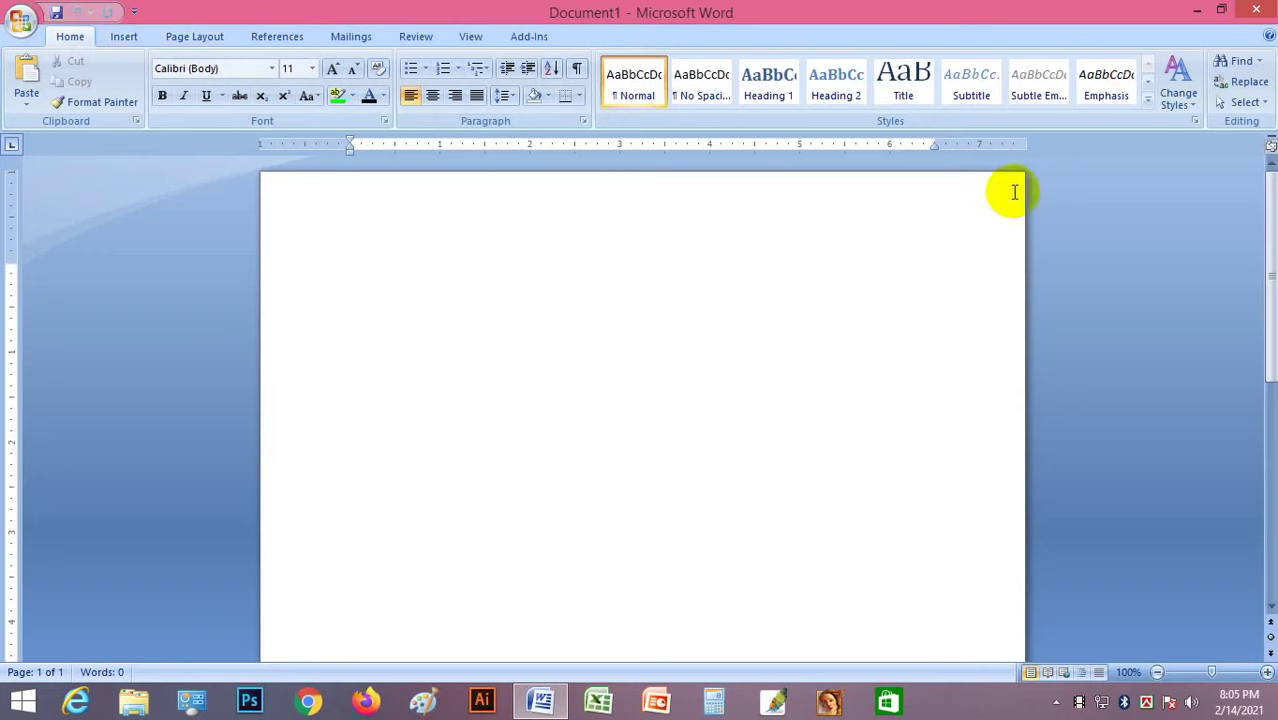
click(1203, 16)
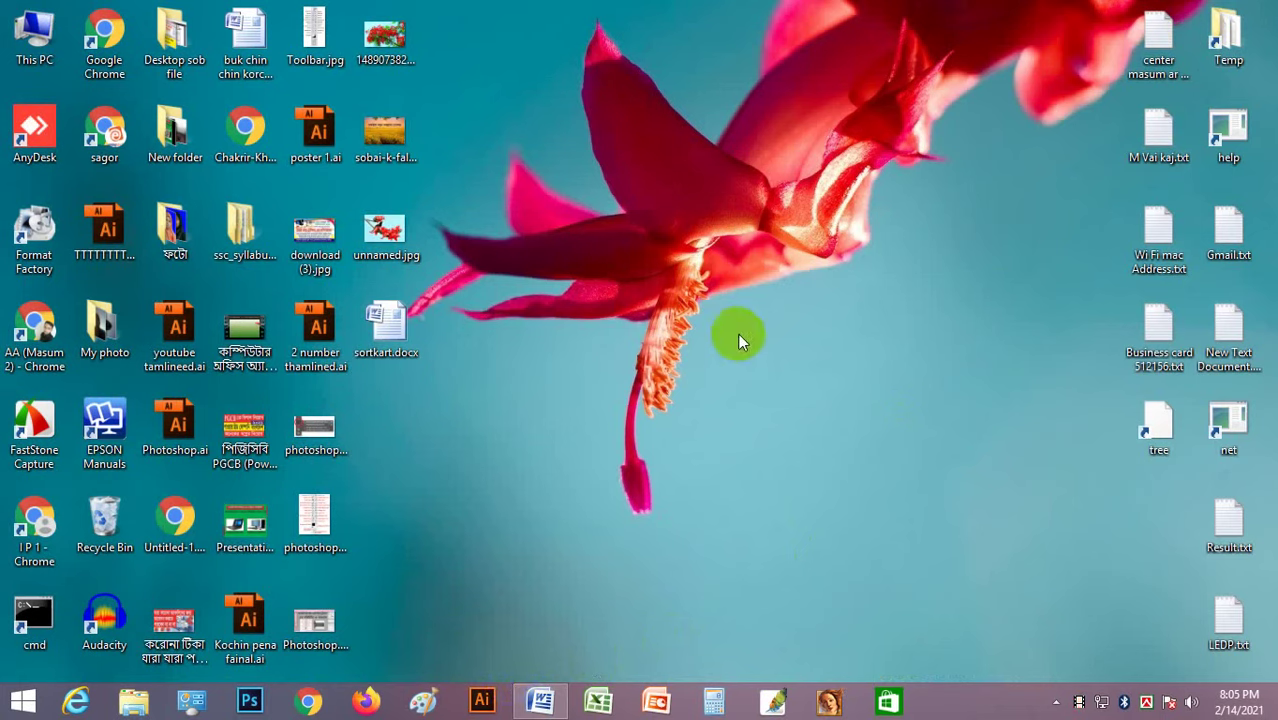
click(540, 700)
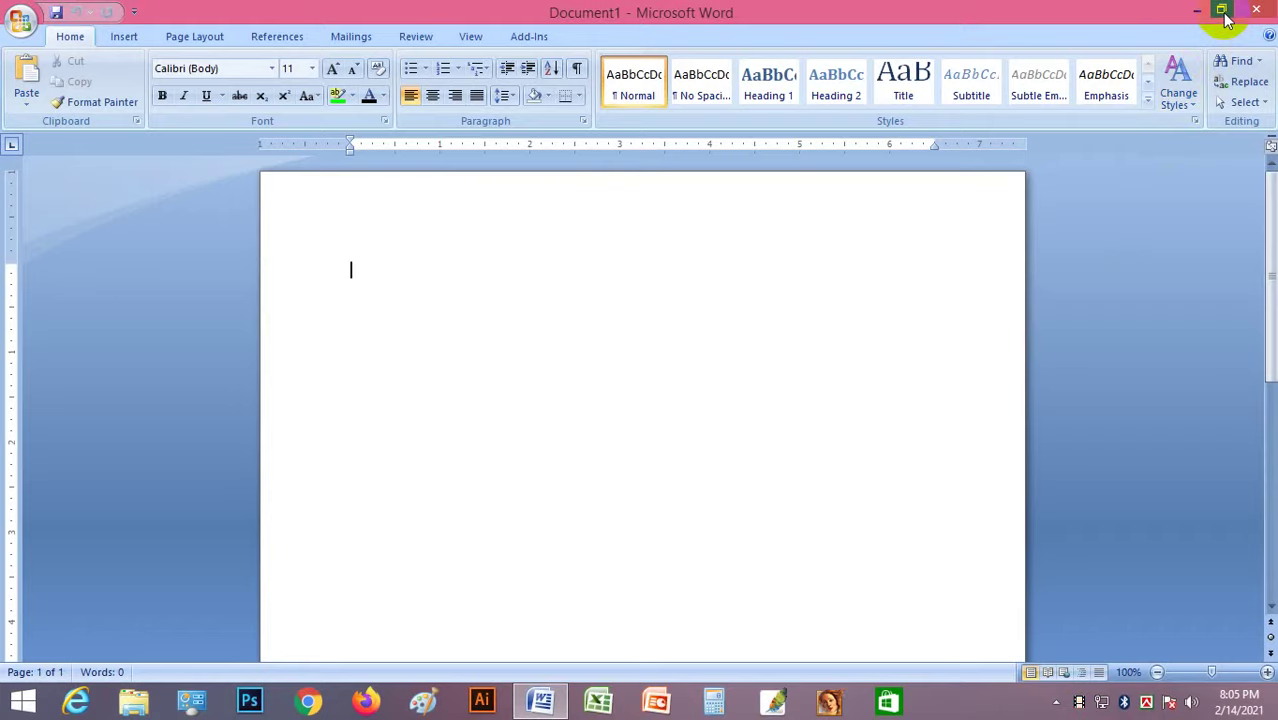
click(1225, 14)
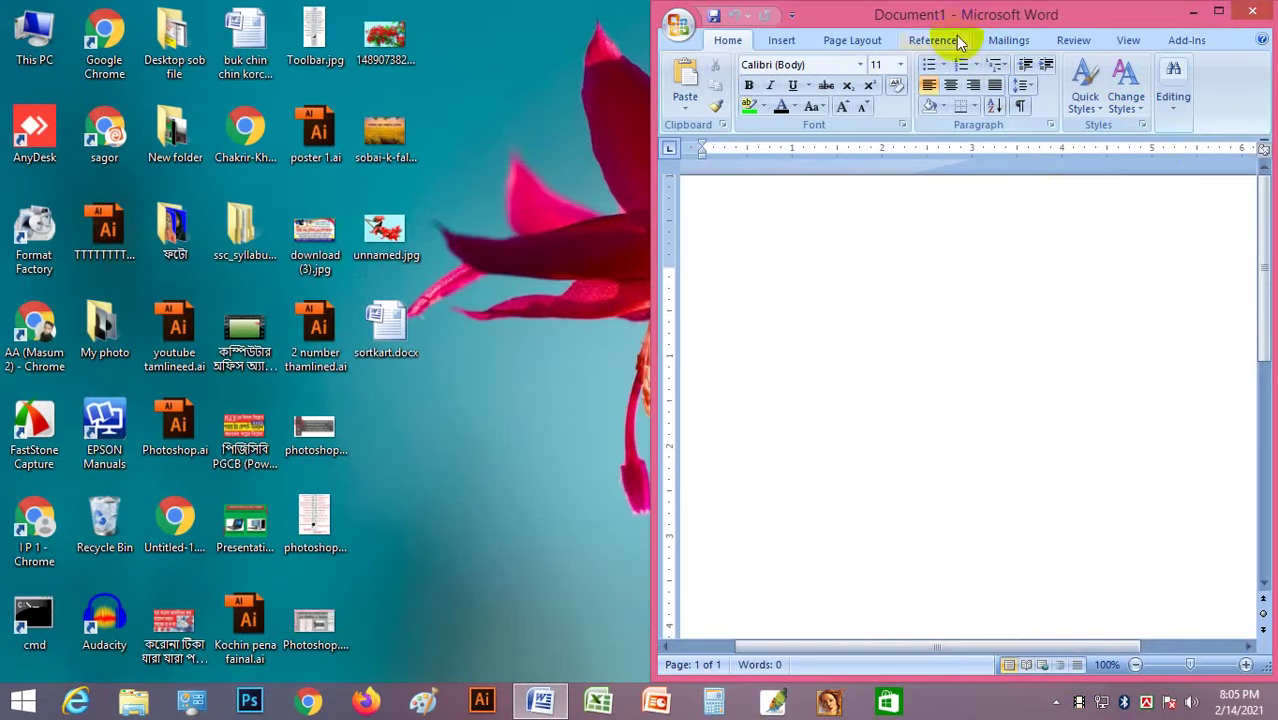
click(1218, 14)
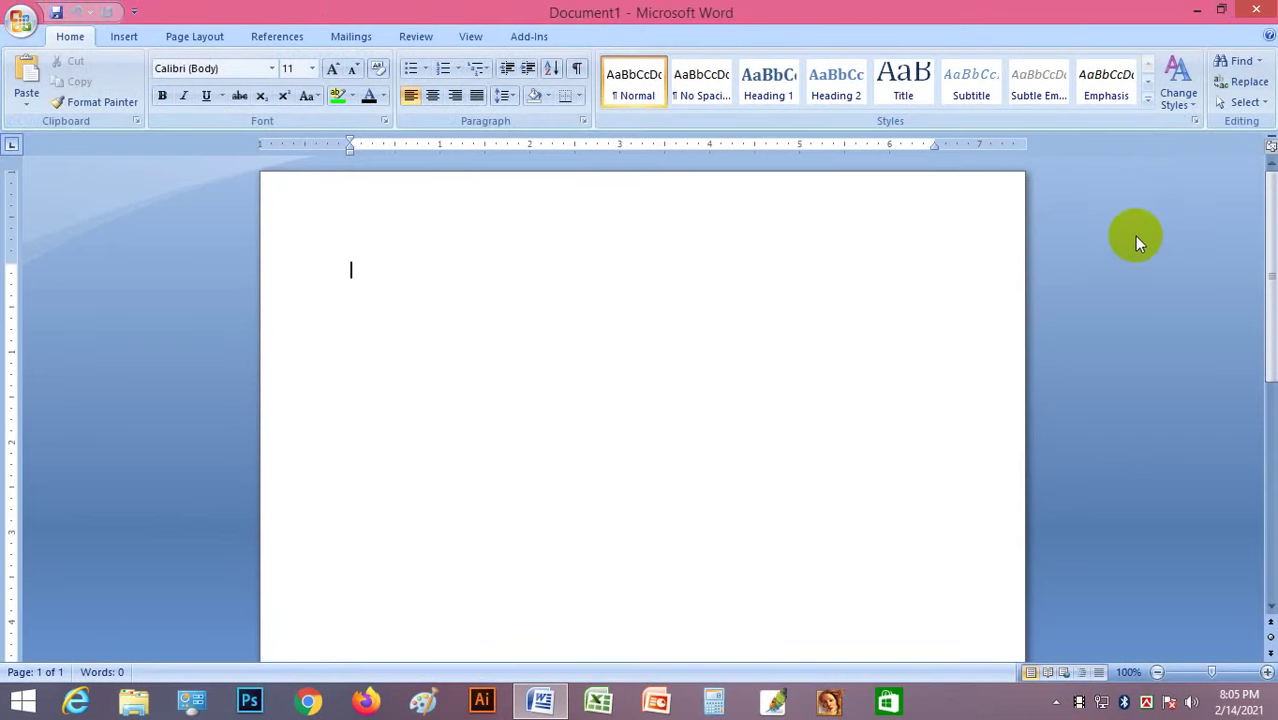
click(1256, 14)
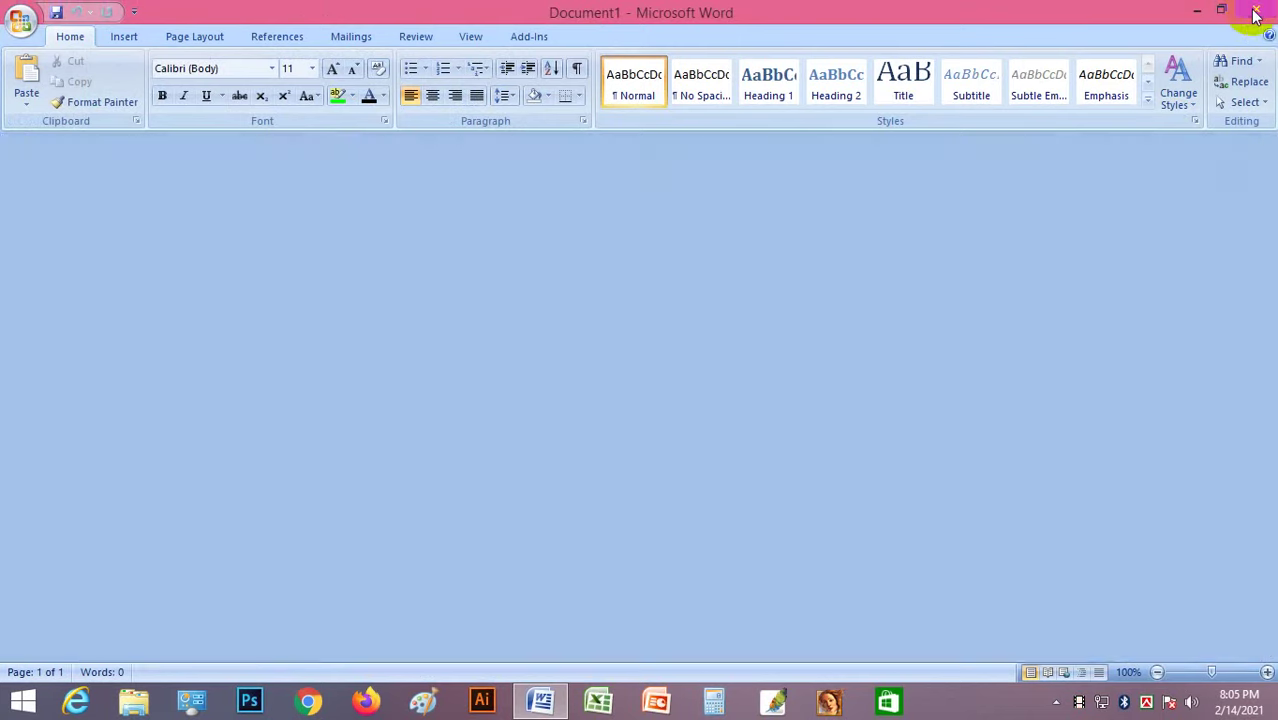
click(541, 703)
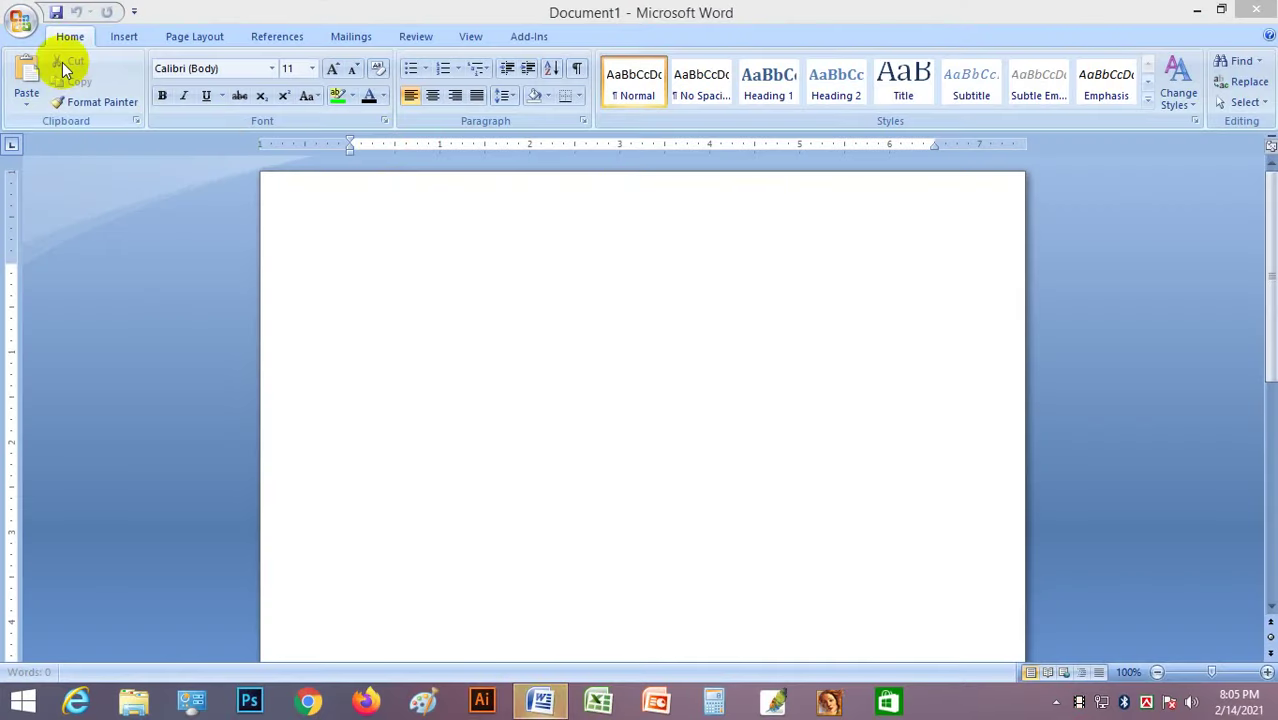
click(21, 21)
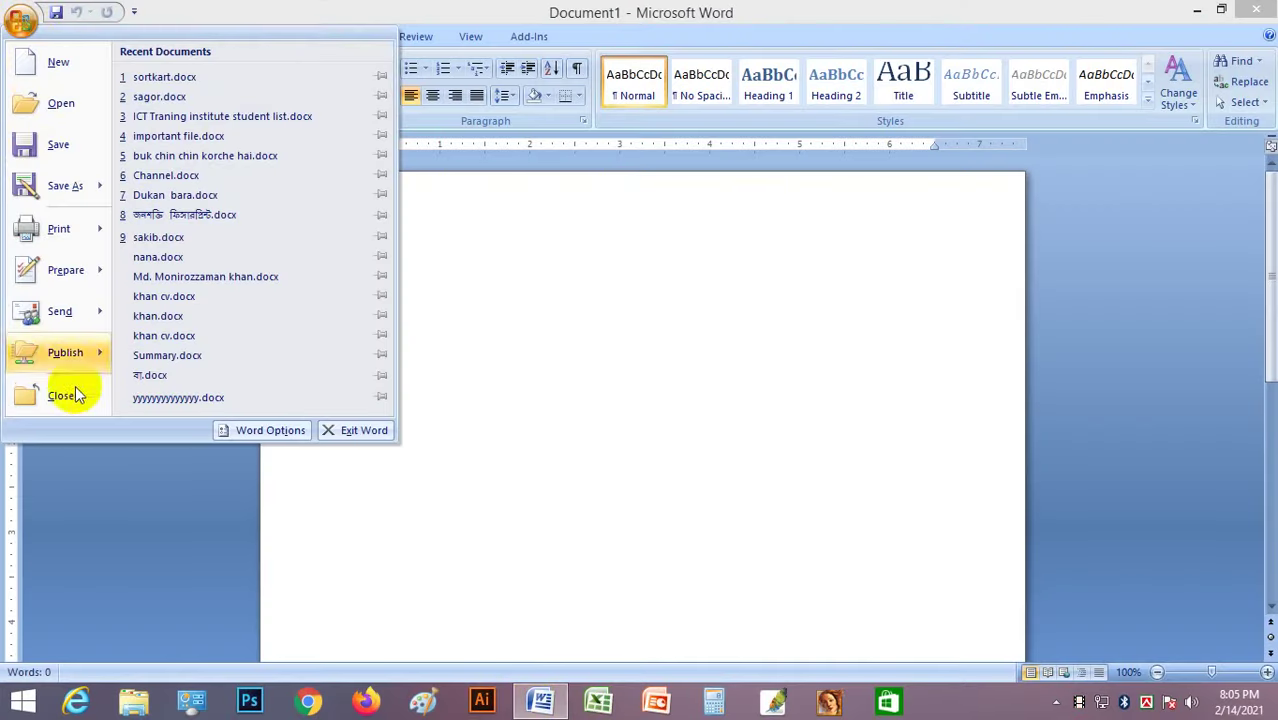
click(344, 441)
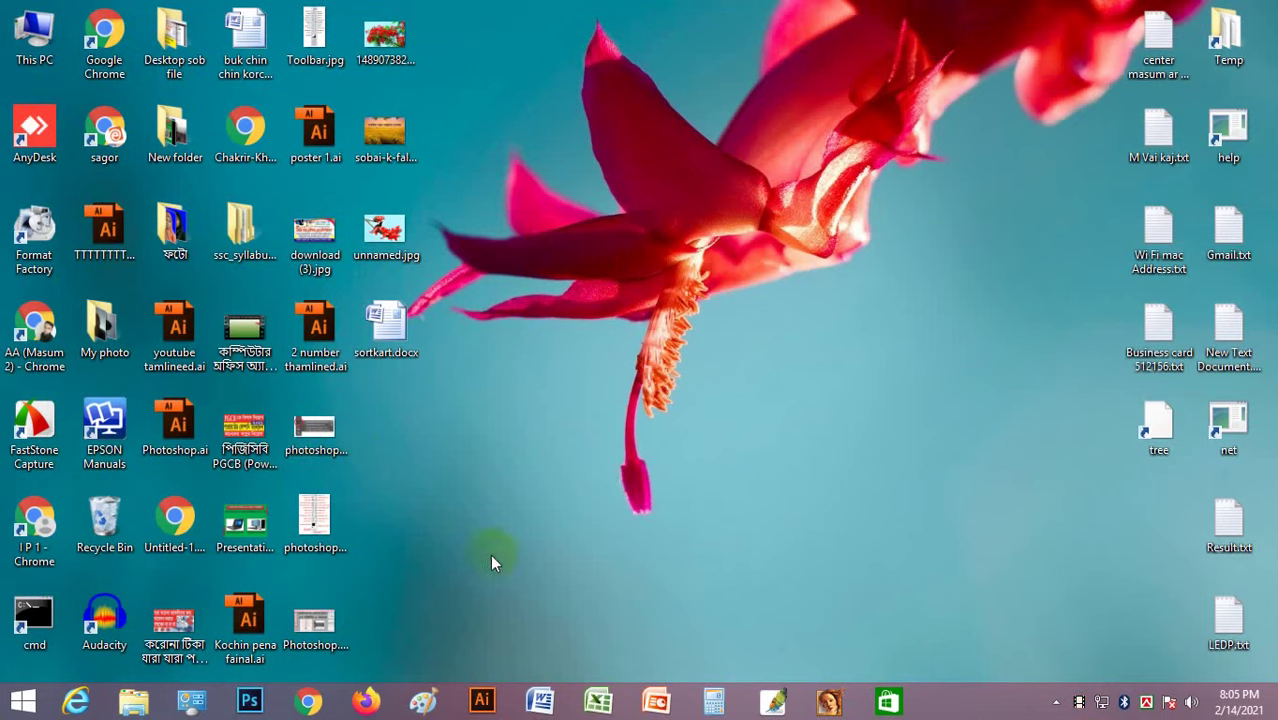
click(540, 702)
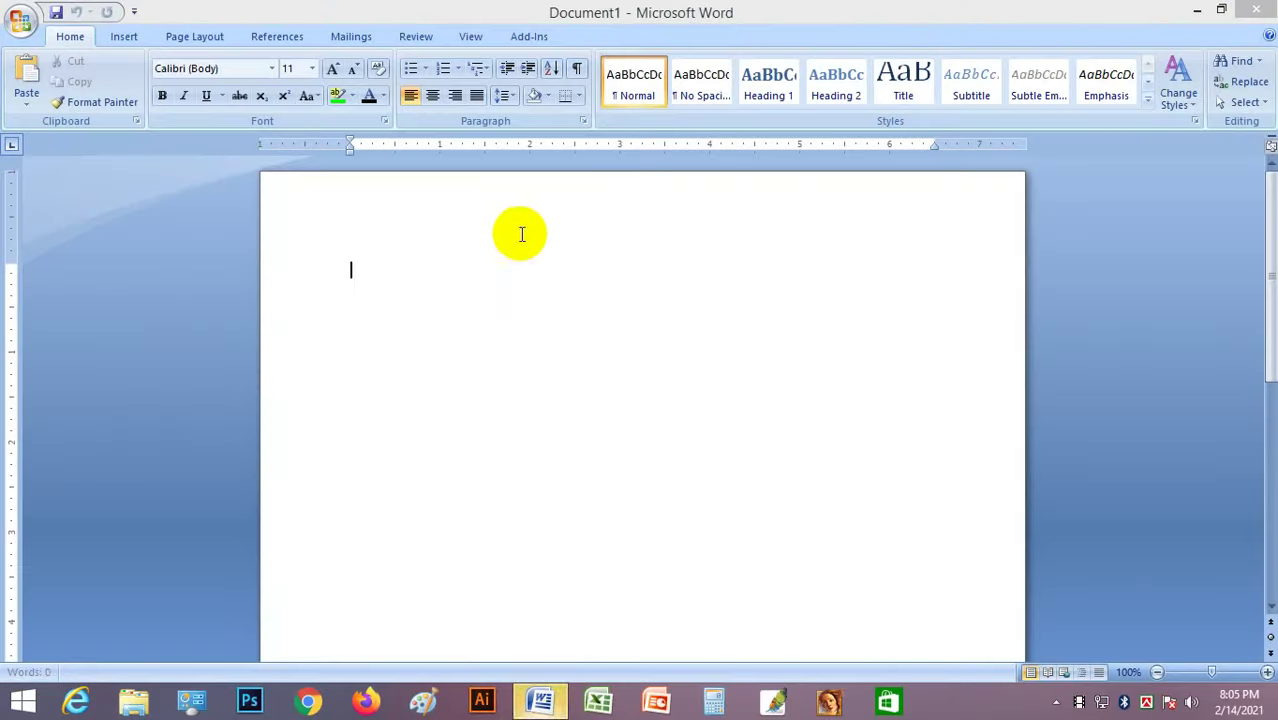